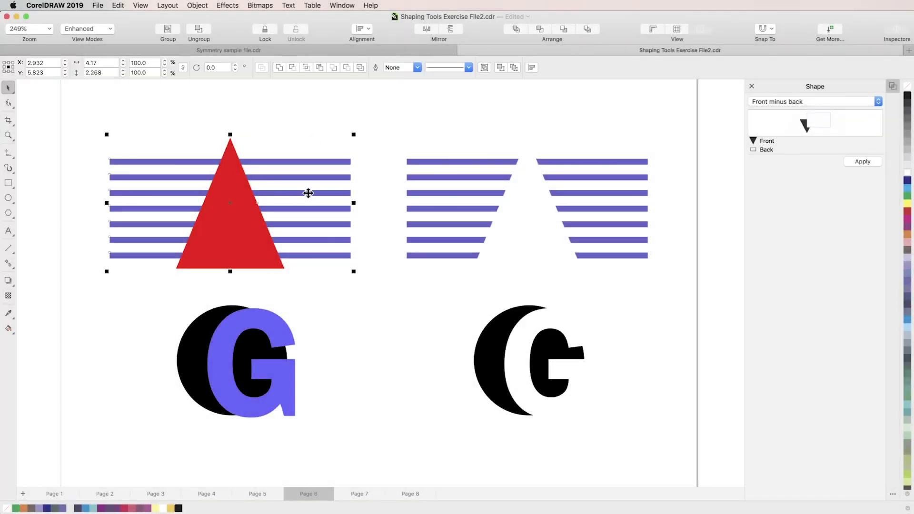
Apply Front minus back to cut the red triangle from the stripes and the blue G from the black circle
{"action": "left_click", "coordinate": [346, 68]}
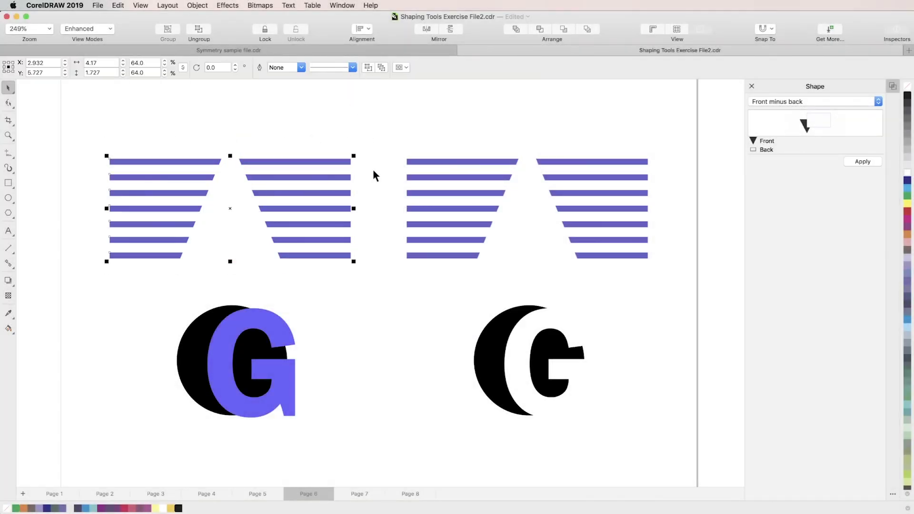
{"action": "left_click", "coordinate": [379, 217]}
{"action": "left_click", "coordinate": [283, 340]}
{"action": "left_click", "coordinate": [193, 338], "text": "shift"}
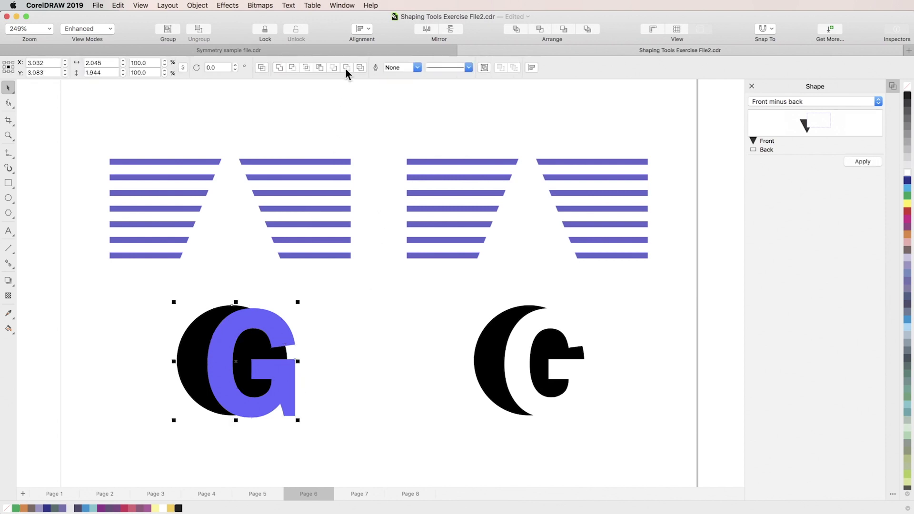
{"action": "left_click", "coordinate": [345, 68]}
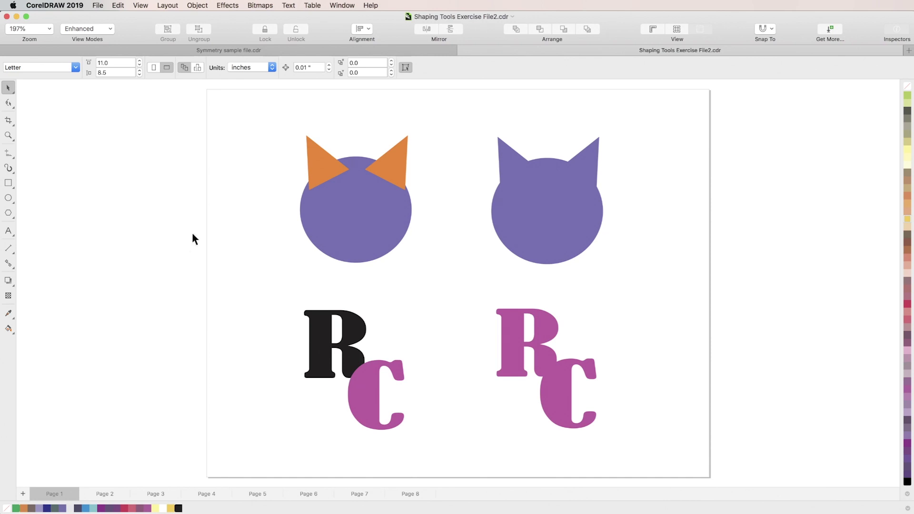
{"action": "left_click", "coordinate": [327, 172], "text": "shift"}
{"action": "left_click", "coordinate": [346, 223], "text": "shift"}
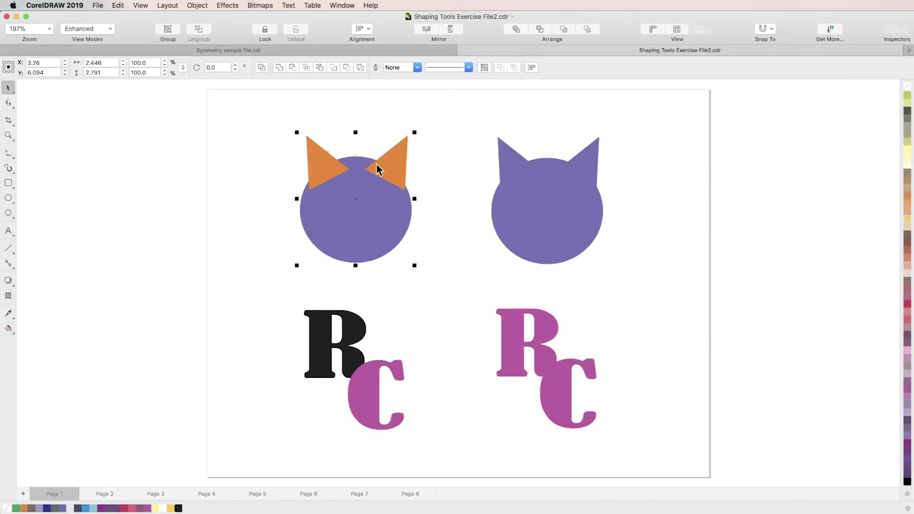
{"action": "left_click", "coordinate": [349, 6]}
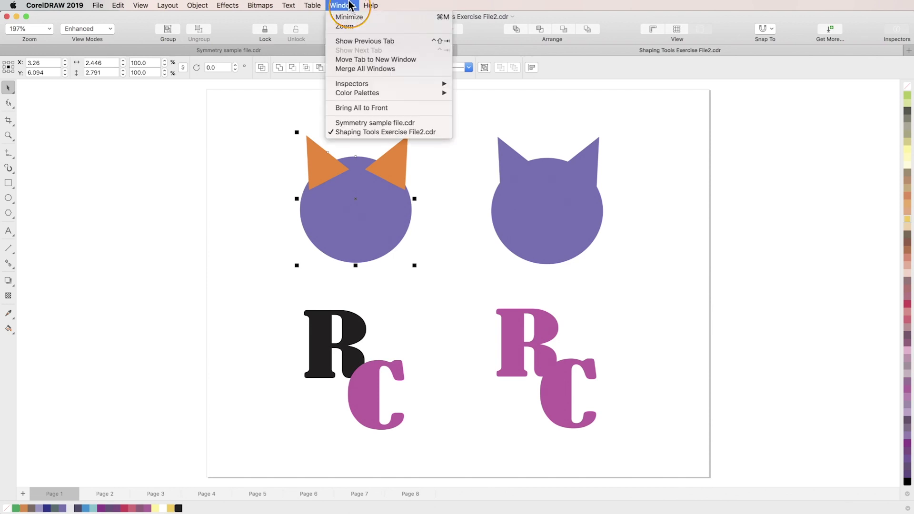
Open the Shape inspector on Weld with Leave original source object checked and target unchecked
{"action": "left_click", "coordinate": [373, 84]}
{"action": "left_click", "coordinate": [501, 208]}
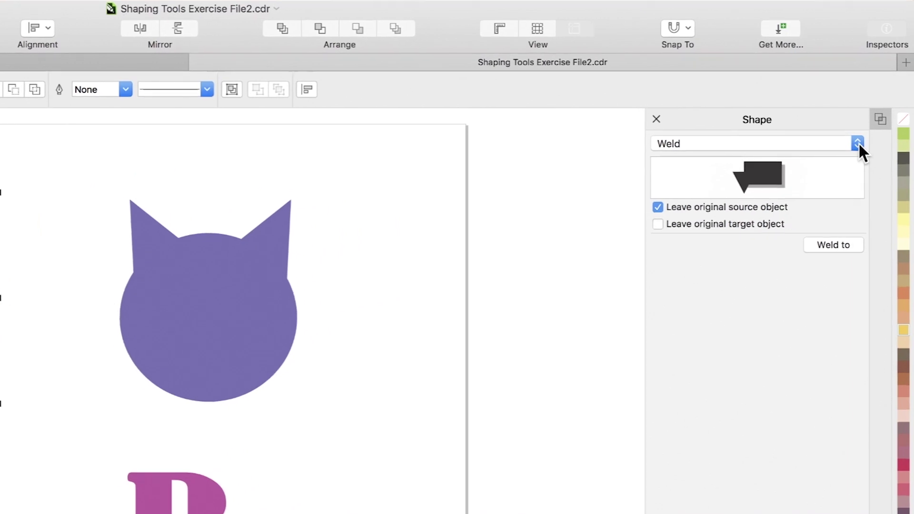
{"action": "left_click", "coordinate": [879, 102]}
{"action": "left_click", "coordinate": [854, 147]}
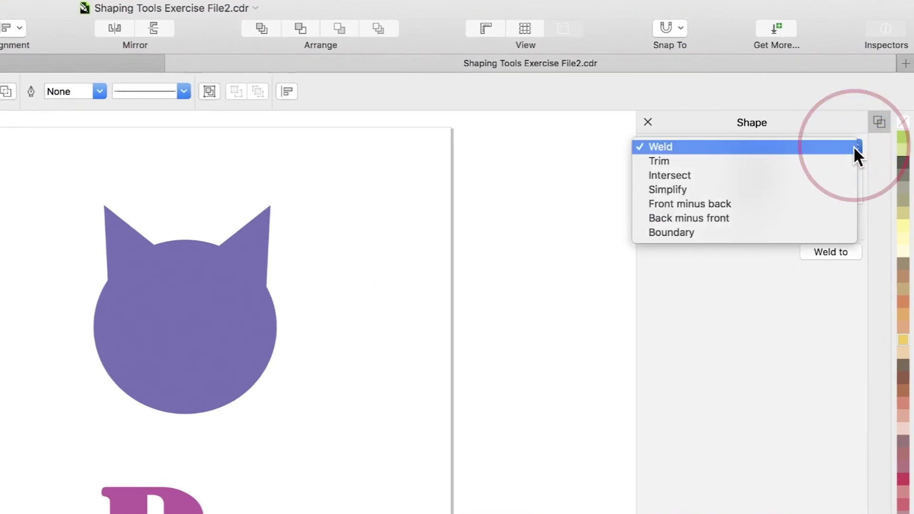
{"action": "left_click", "coordinate": [649, 214]}
{"action": "left_click", "coordinate": [648, 213]}
{"action": "left_click", "coordinate": [650, 230]}
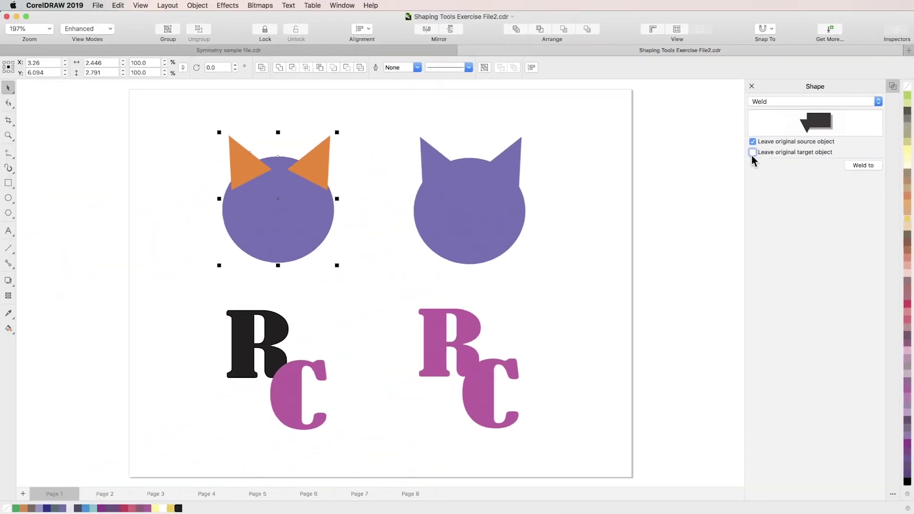
{"action": "left_click", "coordinate": [182, 217]}
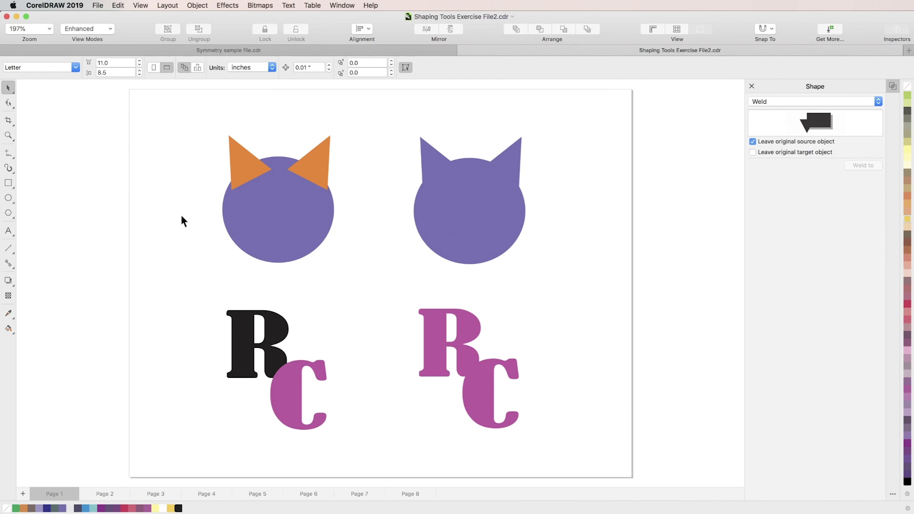
{"action": "left_click", "coordinate": [251, 158]}
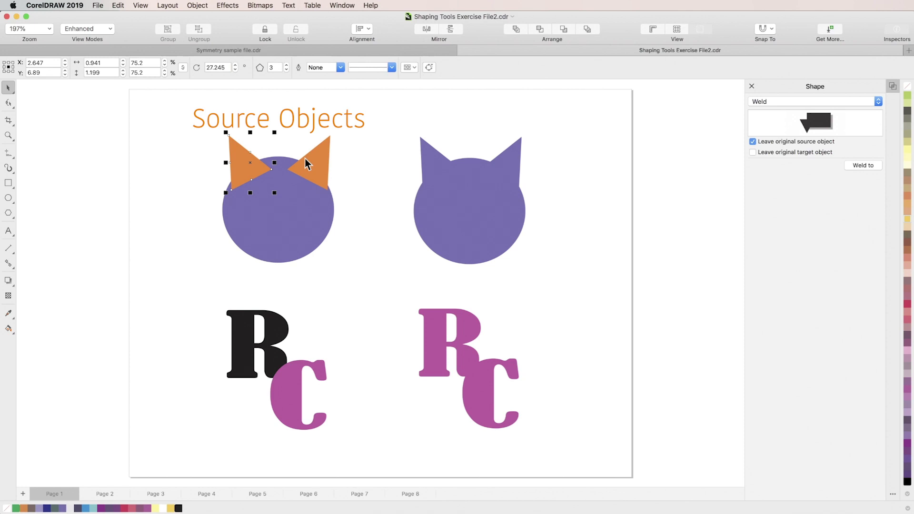
{"action": "left_click", "coordinate": [321, 162], "text": "shift"}
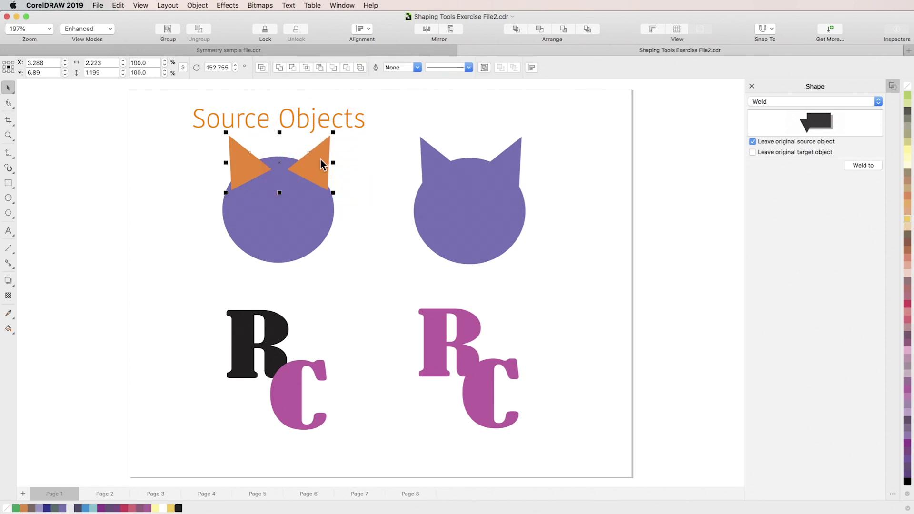
{"action": "left_click", "coordinate": [289, 219]}
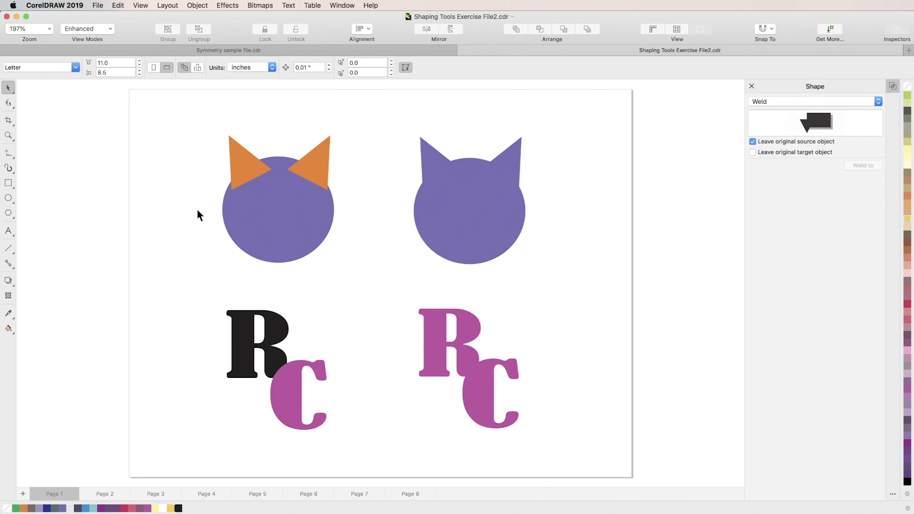
Weld both orange ears with the purple circle, then shift the cat head left
{"action": "left_click", "coordinate": [248, 166], "text": "shift"}
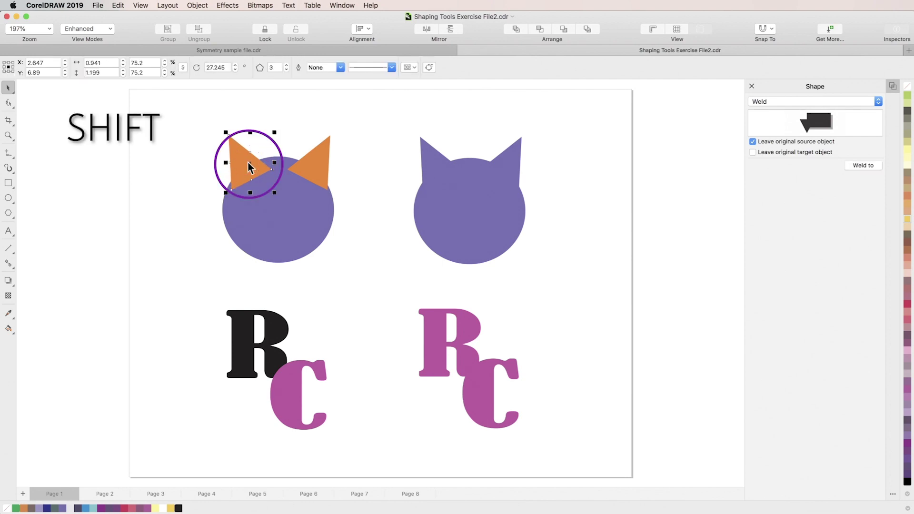
{"action": "left_click", "coordinate": [324, 161], "text": "shift"}
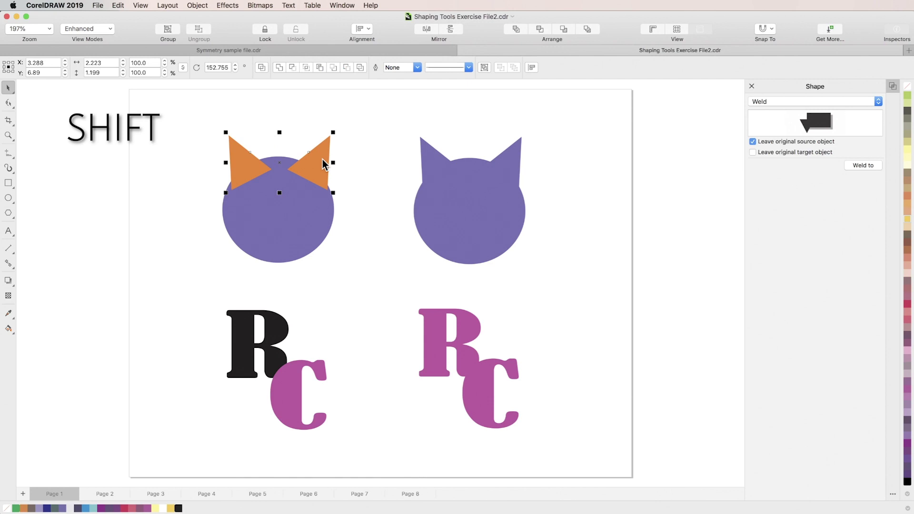
{"action": "left_click", "coordinate": [279, 227], "text": "shift"}
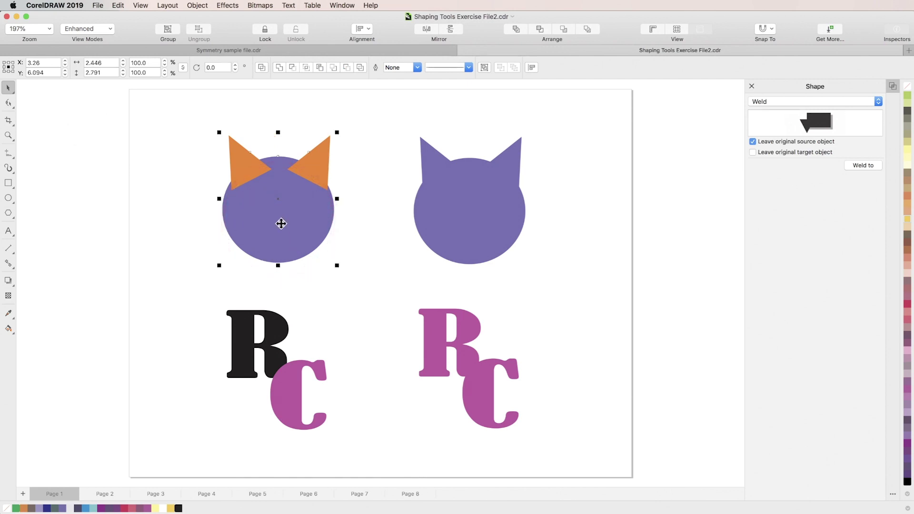
{"action": "left_click", "coordinate": [279, 69]}
{"action": "left_click_drag", "start_coordinate": [289, 187], "coordinate": [242, 189]}
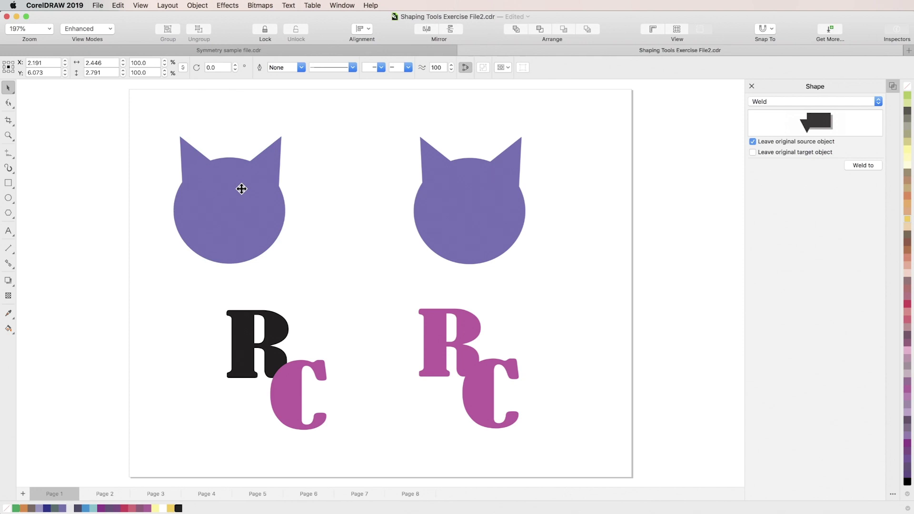
Weld the black R onto the magenta C using Weld to, then drag the RC up and right
{"action": "left_click", "coordinate": [273, 337]}
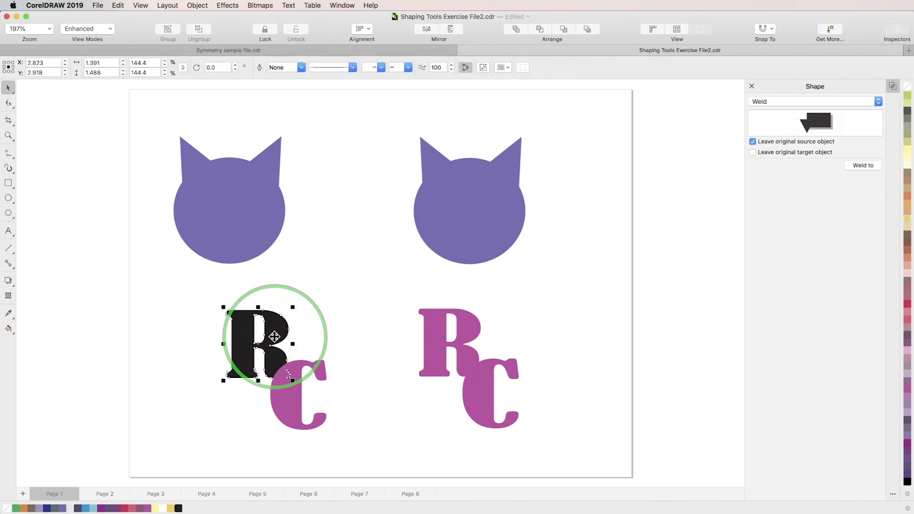
{"action": "left_click", "coordinate": [860, 167]}
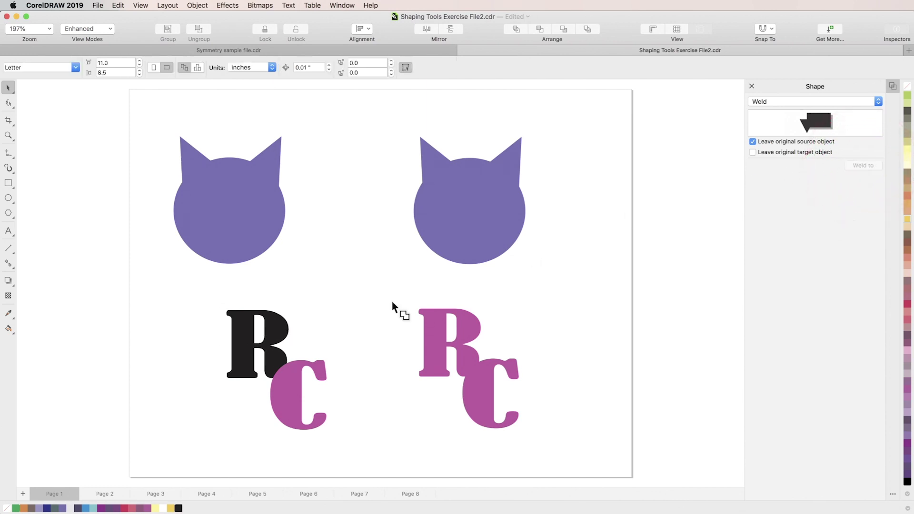
{"action": "left_click", "coordinate": [279, 398]}
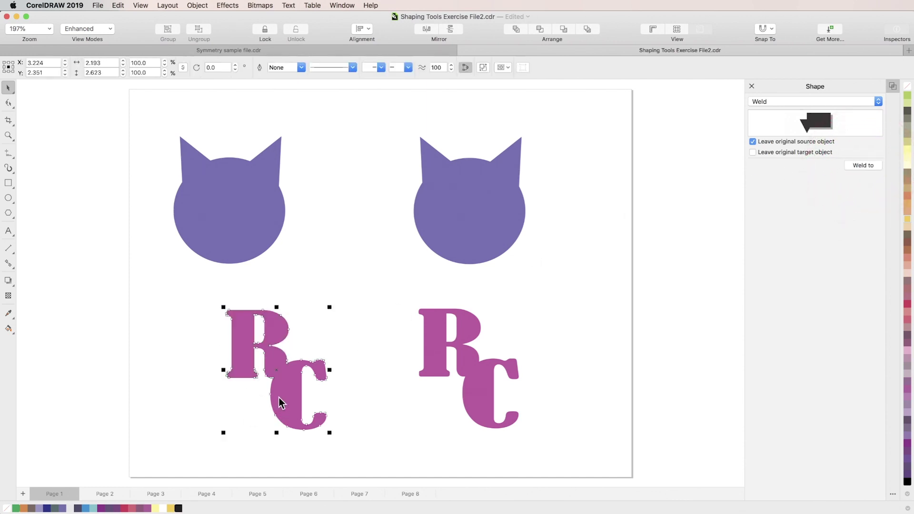
{"action": "left_click_drag", "start_coordinate": [278, 333], "coordinate": [344, 293]}
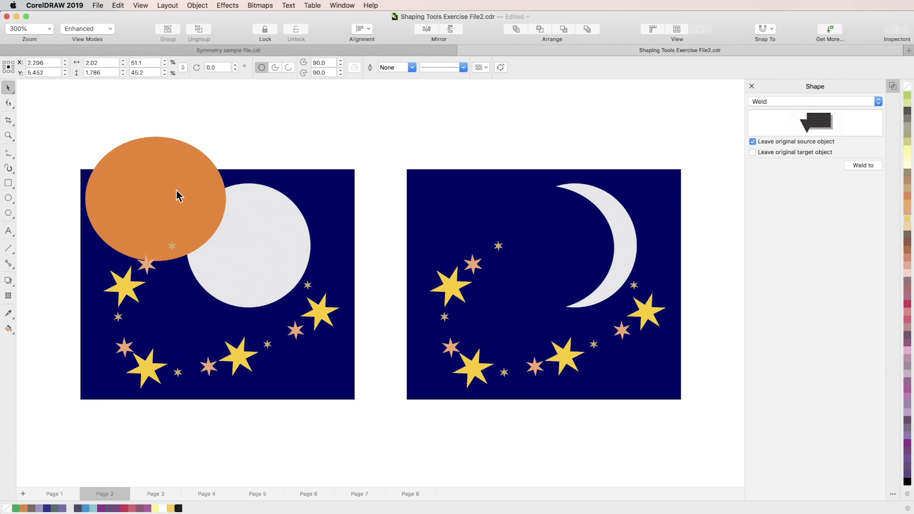
Trim the white moon with the overlapping orange circle, then move the circle off to the top-left
{"action": "left_click_drag", "start_coordinate": [176, 190], "coordinate": [238, 238]}
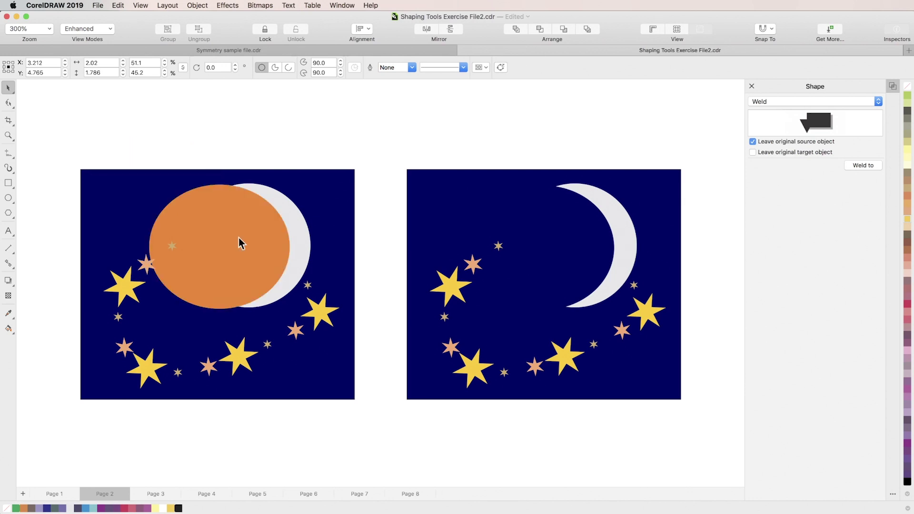
{"action": "key", "text": "shift"}
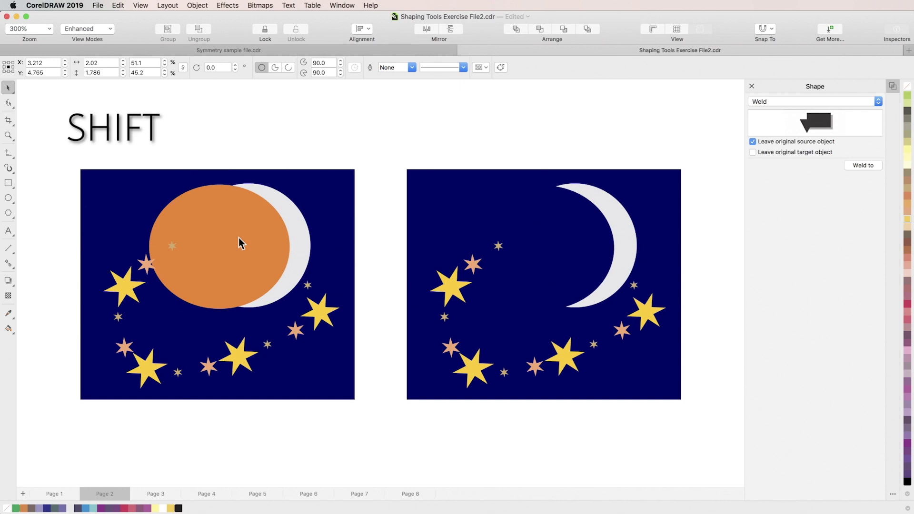
{"action": "left_click", "coordinate": [304, 238], "text": "shift"}
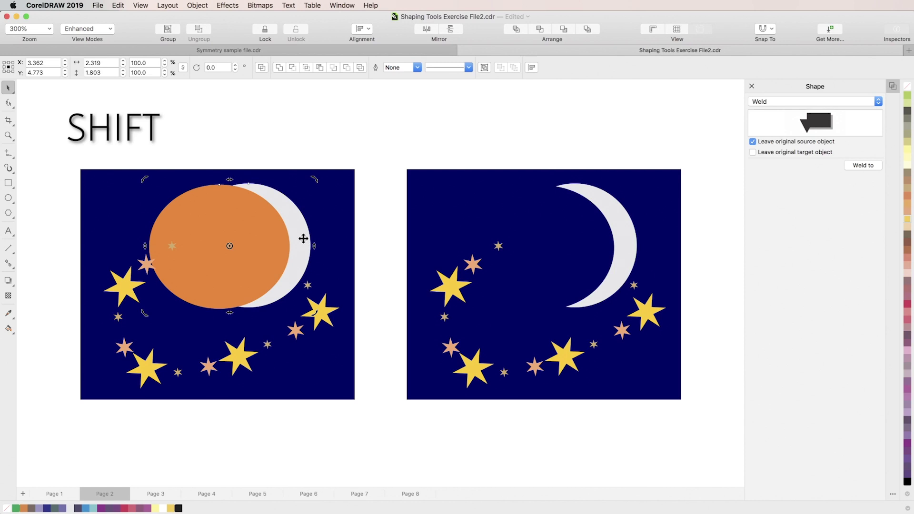
{"action": "left_click", "coordinate": [293, 67]}
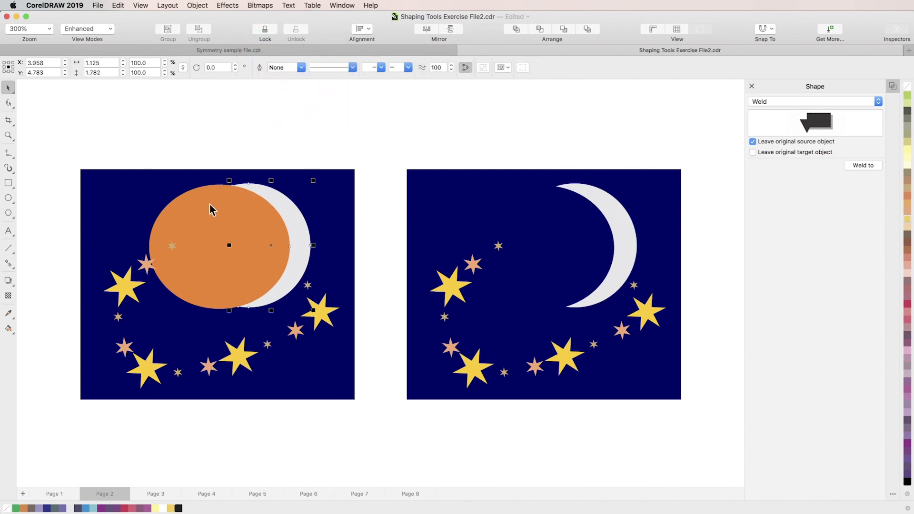
{"action": "key", "text": "Escape"}
{"action": "left_click_drag", "start_coordinate": [210, 210], "coordinate": [136, 129]}
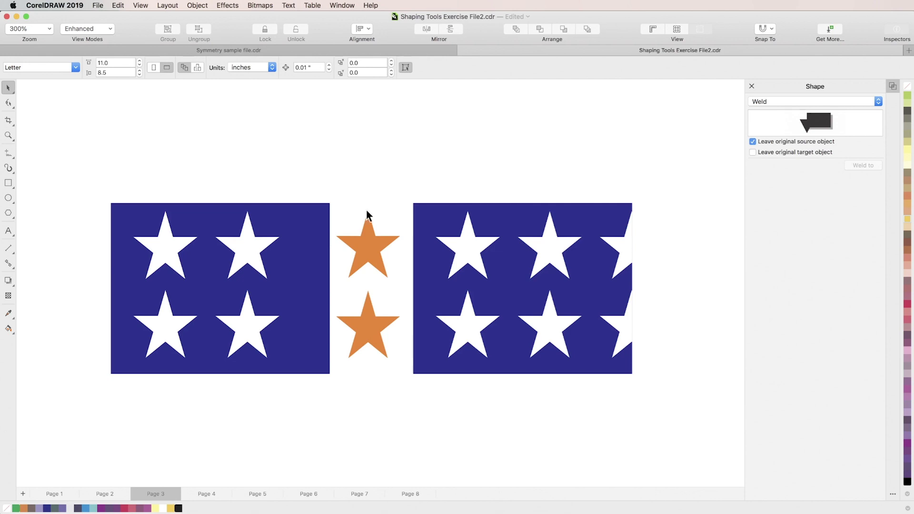
Move both orange stars onto the left flag's right edge
{"action": "left_click", "coordinate": [369, 245]}
{"action": "left_click", "coordinate": [371, 330], "text": "shift"}
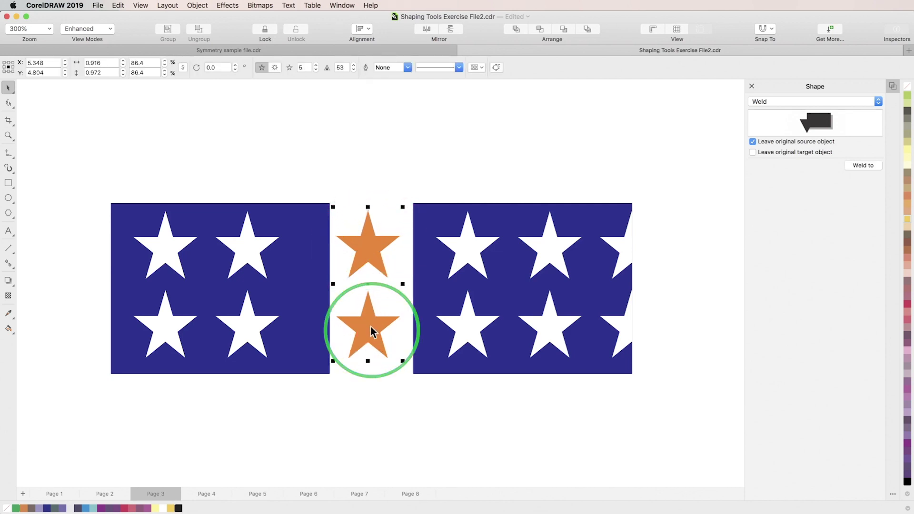
{"action": "left_click_drag", "start_coordinate": [361, 329], "coordinate": [329, 328]}
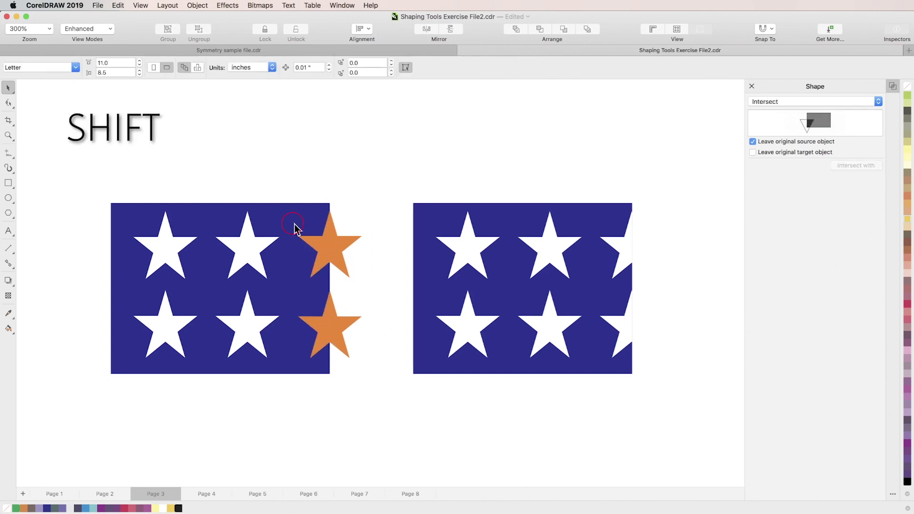
Intersect the upper star with the blue flag and fill the half-star piece white
{"action": "left_click", "coordinate": [294, 228]}
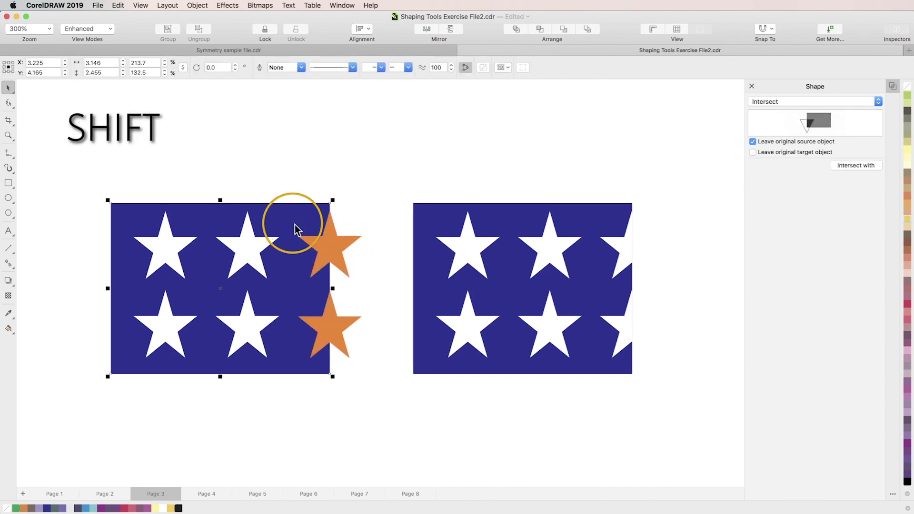
{"action": "left_click", "coordinate": [336, 242], "text": "shift"}
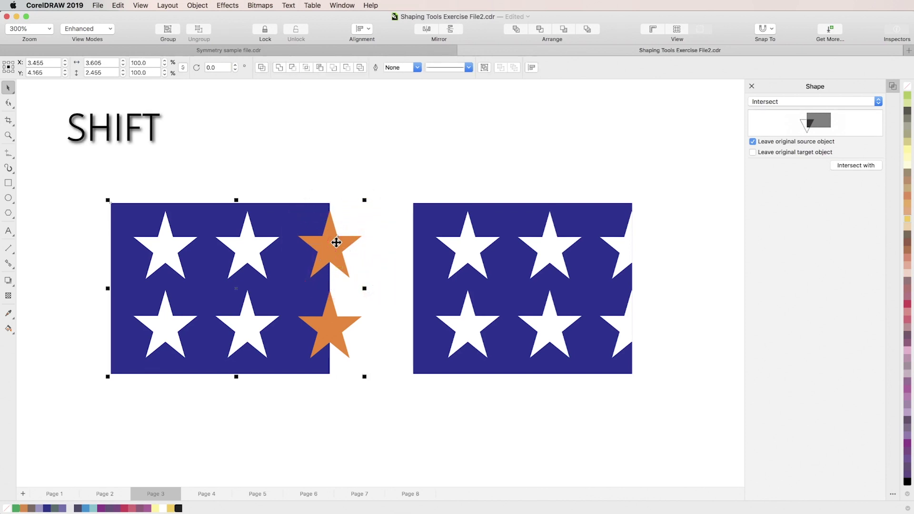
{"action": "left_click", "coordinate": [307, 67]}
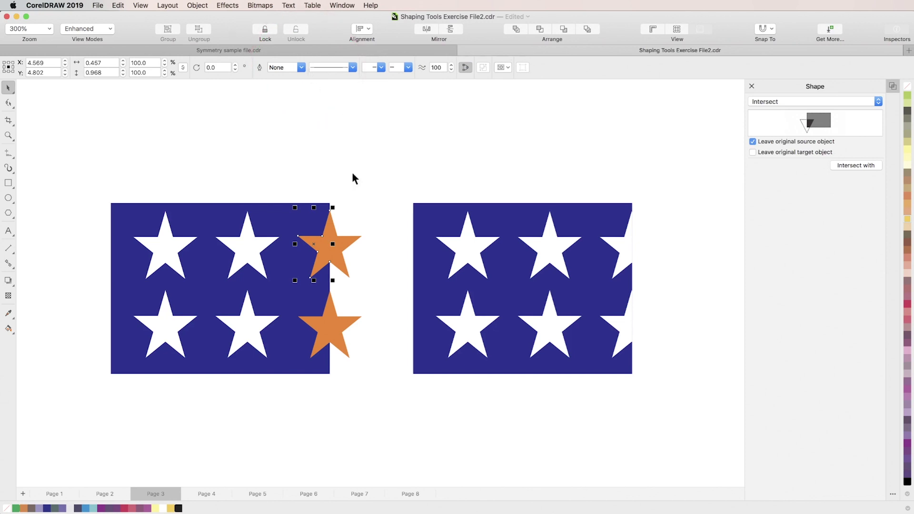
{"action": "left_click_drag", "start_coordinate": [350, 241], "coordinate": [402, 179]}
{"action": "left_click", "coordinate": [324, 250]}
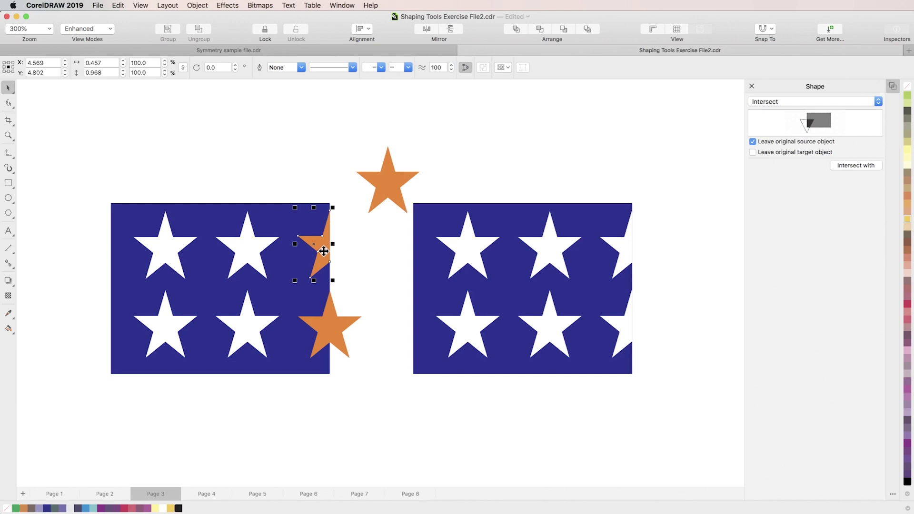
{"action": "scroll", "coordinate": [908, 178], "scroll_direction": "up", "scroll_amount": 5}
{"action": "left_click", "coordinate": [907, 180]}
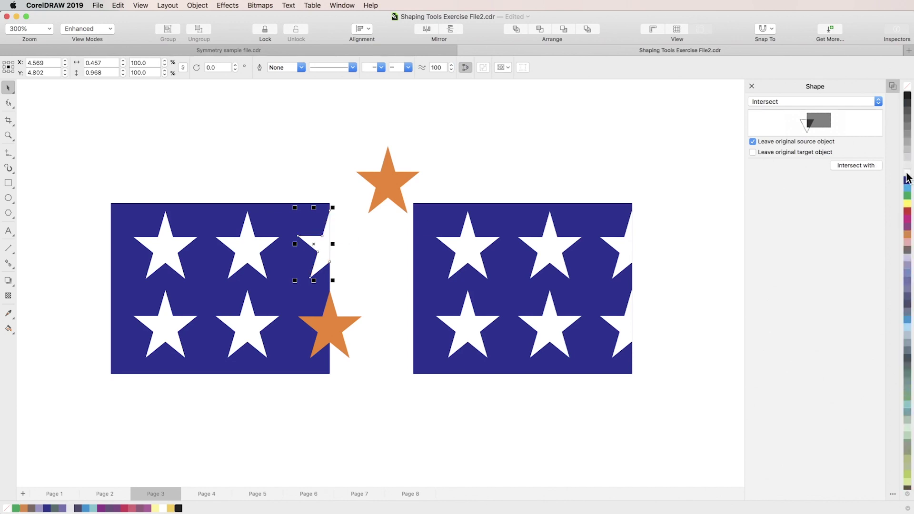
Intersect the lower star with the flag and fill that half-star piece white
{"action": "left_click", "coordinate": [281, 303]}
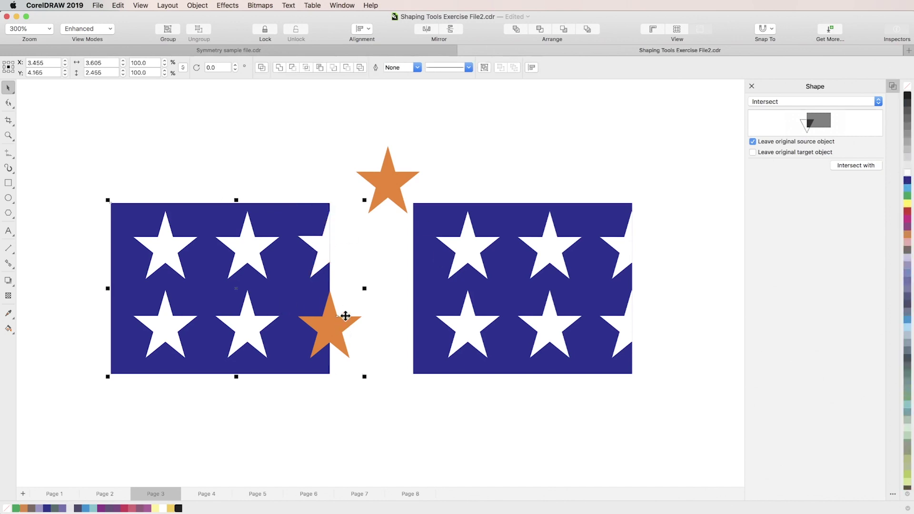
{"action": "left_click", "coordinate": [306, 67]}
{"action": "left_click_drag", "start_coordinate": [341, 328], "coordinate": [382, 261]}
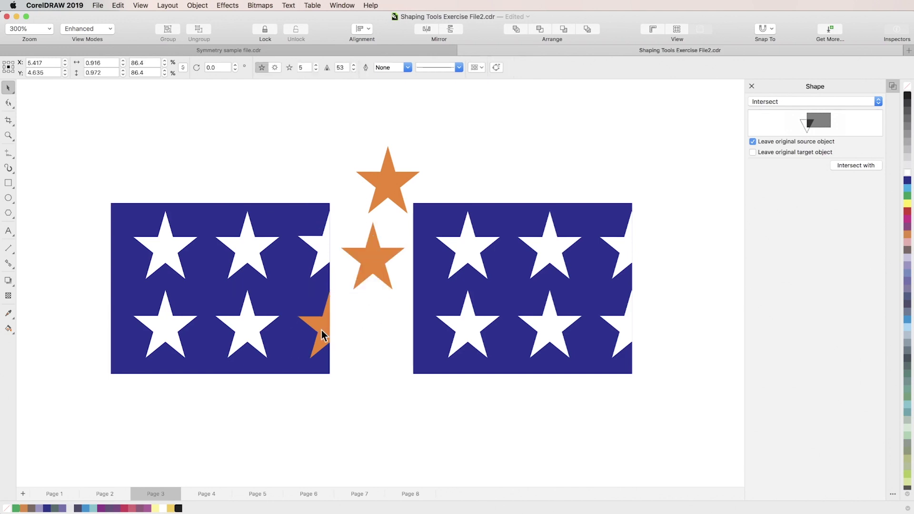
{"action": "left_click", "coordinate": [324, 329]}
{"action": "left_click", "coordinate": [908, 173]}
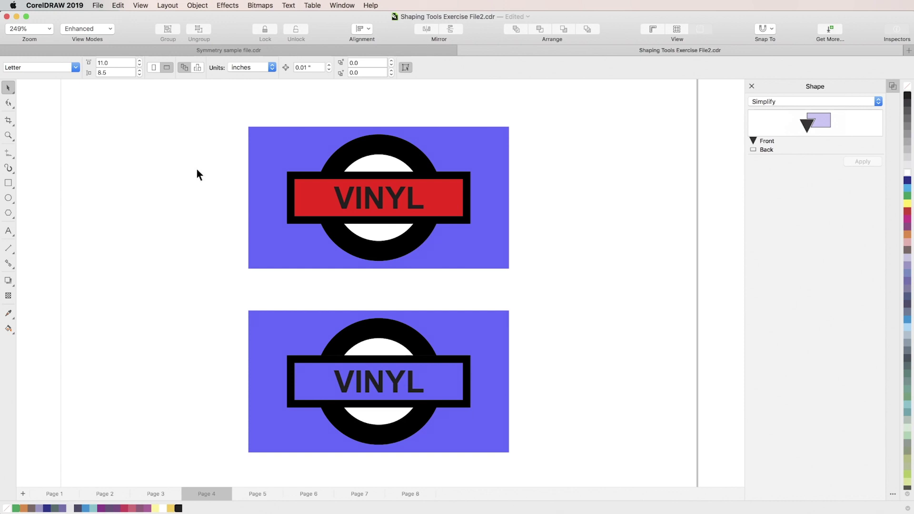
In Wireframe view, select the whole top VINYL sign and apply Simplify
{"action": "left_click", "coordinate": [110, 32]}
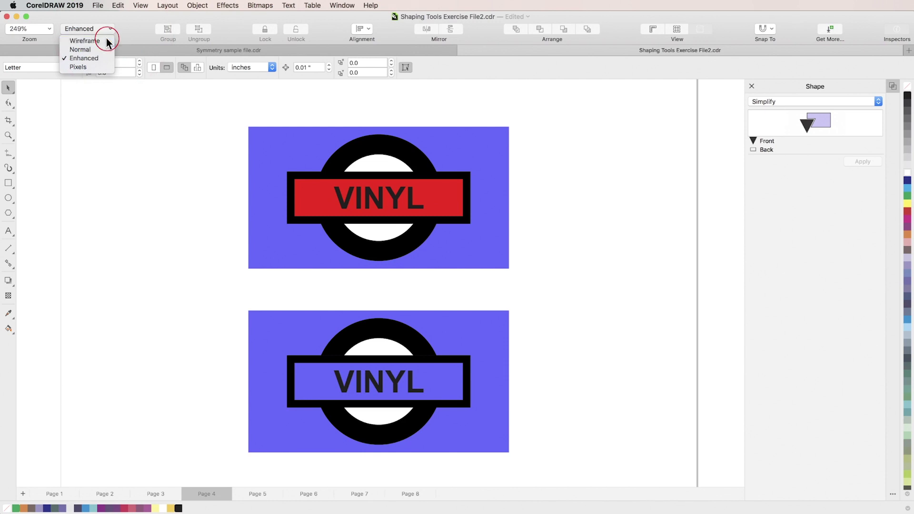
{"action": "left_click", "coordinate": [107, 39]}
{"action": "left_click_drag", "start_coordinate": [241, 116], "coordinate": [453, 249]}
{"action": "left_click_drag", "start_coordinate": [523, 283], "coordinate": [520, 282]}
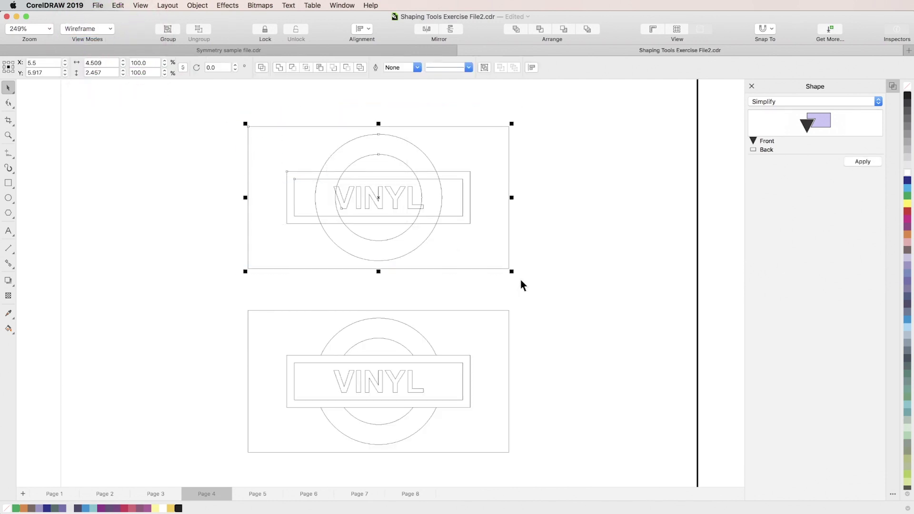
{"action": "left_click", "coordinate": [322, 71]}
Return to Enhanced view and pull the white circle, red VINYL bar and black ring apart
{"action": "left_click", "coordinate": [110, 29]}
{"action": "left_click", "coordinate": [103, 59]}
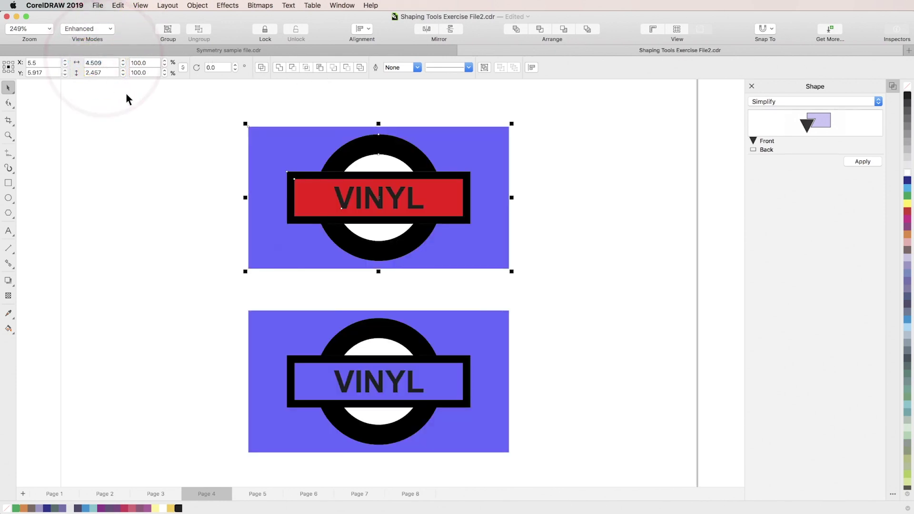
{"action": "left_click", "coordinate": [164, 113]}
{"action": "left_click_drag", "start_coordinate": [376, 165], "coordinate": [469, 154]}
{"action": "left_click_drag", "start_coordinate": [441, 191], "coordinate": [258, 195]}
{"action": "left_click_drag", "start_coordinate": [387, 252], "coordinate": [585, 253]}
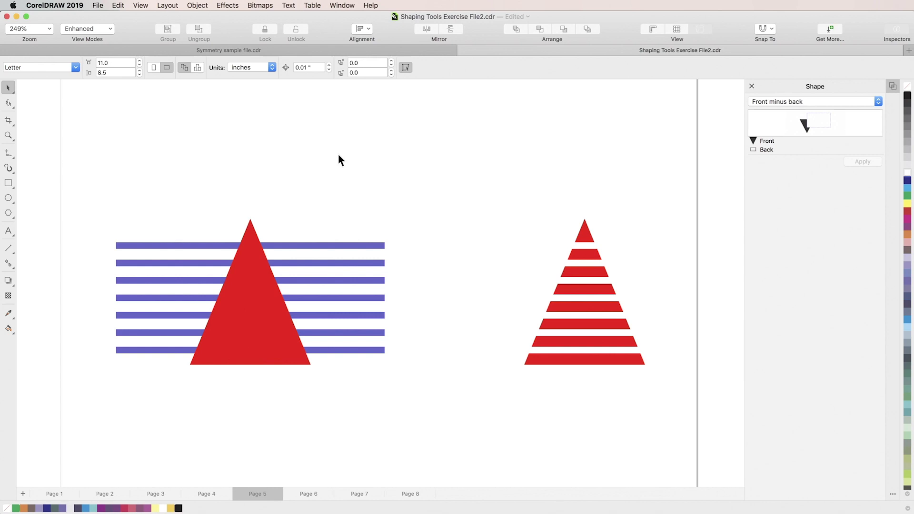
Apply Front minus back to the red triangle and blue stripes, leaving red stripes
{"action": "key", "text": "shift"}
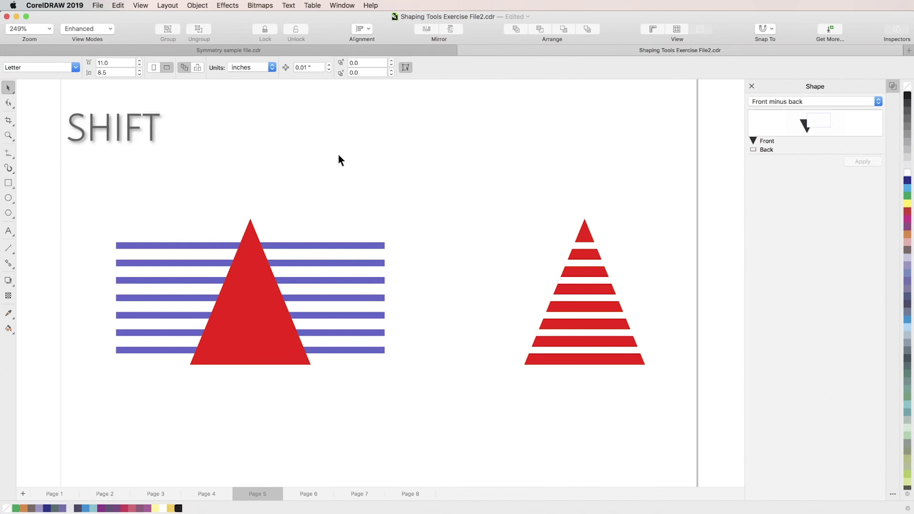
{"action": "left_click", "coordinate": [255, 259]}
{"action": "left_click", "coordinate": [350, 245], "text": "shift"}
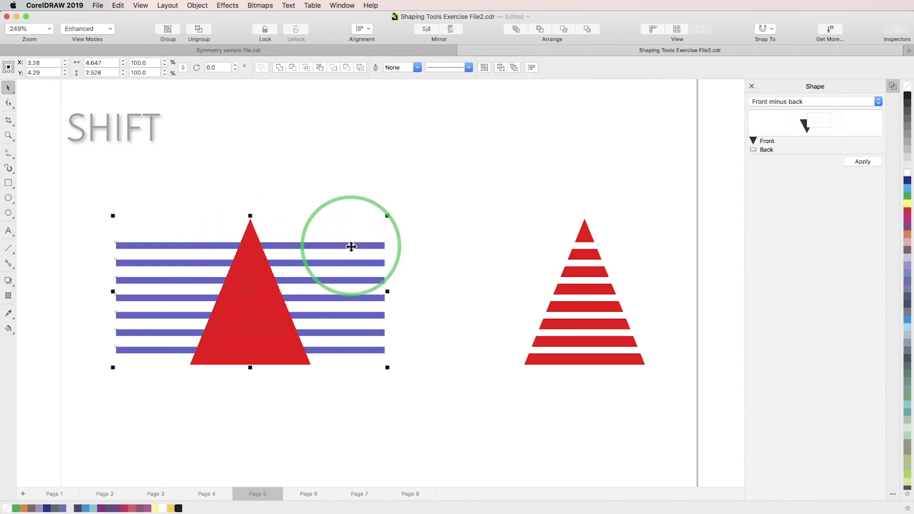
{"action": "left_click", "coordinate": [333, 67]}
{"action": "left_click", "coordinate": [356, 136]}
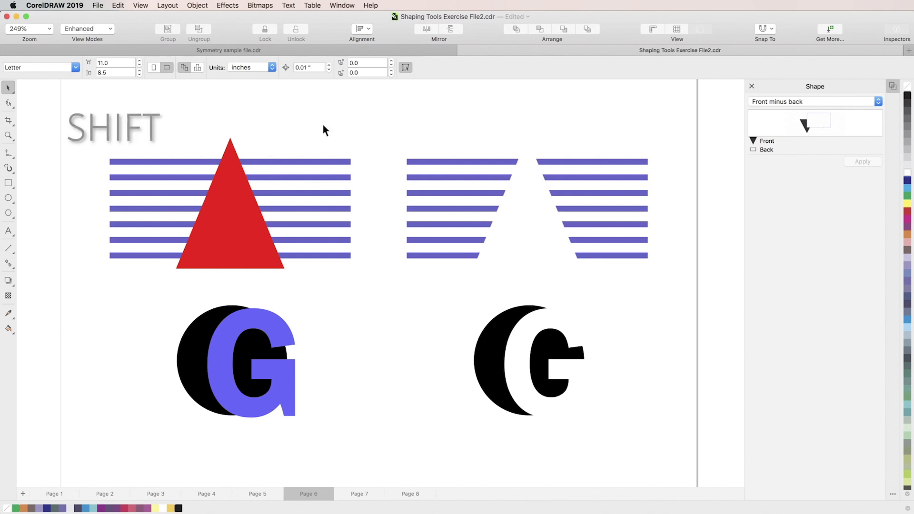
Apply Back minus front to the red triangle and purple stripes, leaving a triangular gap
{"action": "left_click", "coordinate": [240, 198], "text": "shift"}
{"action": "left_click", "coordinate": [308, 193], "text": "shift"}
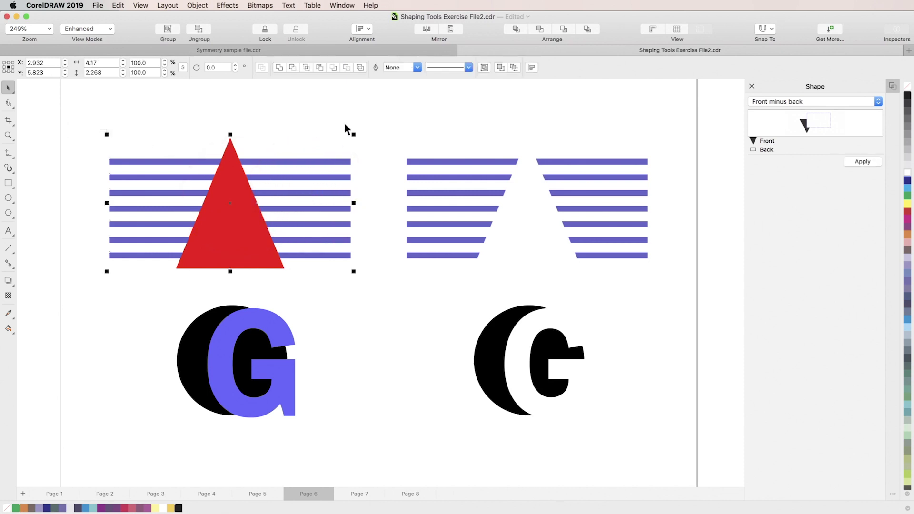
{"action": "left_click", "coordinate": [346, 67]}
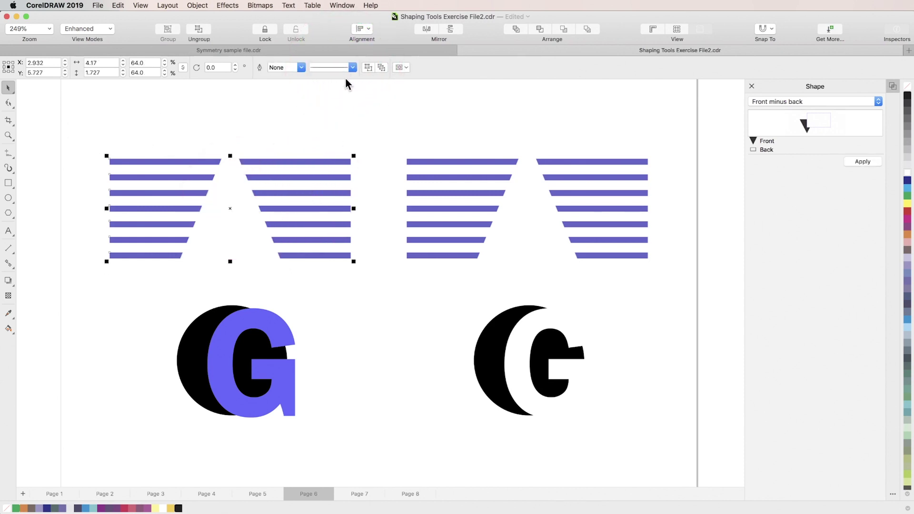
{"action": "left_click", "coordinate": [379, 214]}
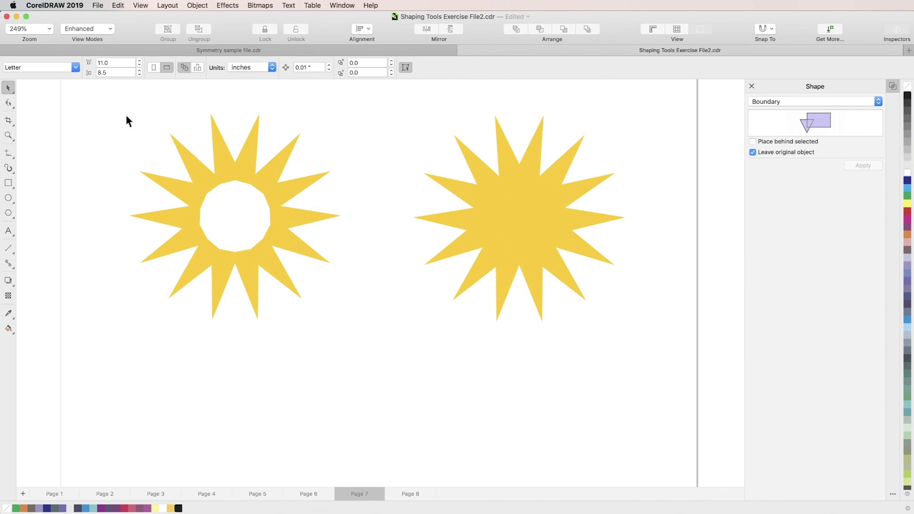
Create a Boundary shape around the whole left sun and move it below the suns
{"action": "left_click", "coordinate": [190, 166]}
{"action": "left_click", "coordinate": [251, 159]}
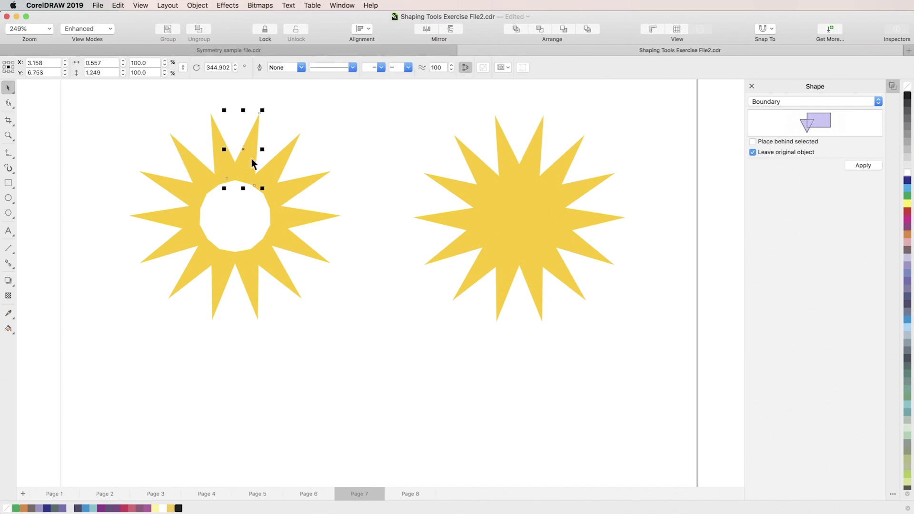
{"action": "left_click", "coordinate": [284, 191]}
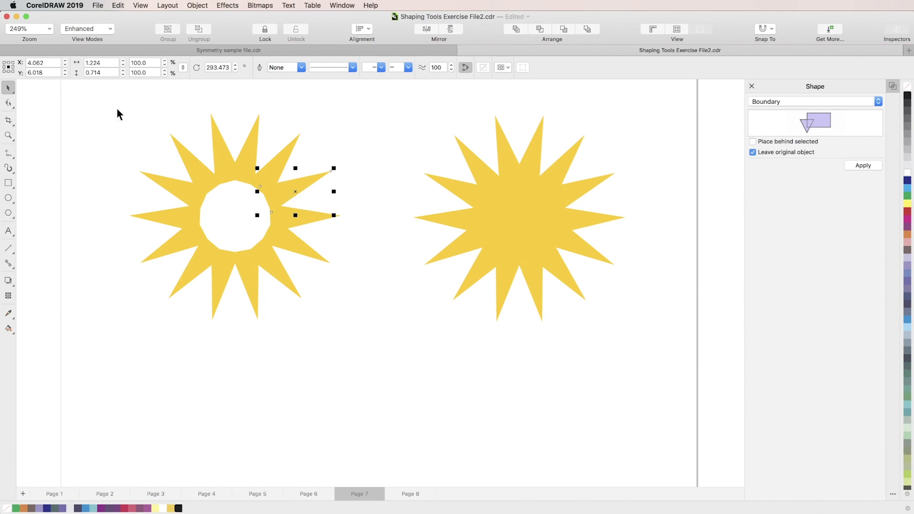
{"action": "left_click_drag", "start_coordinate": [107, 103], "coordinate": [362, 336]}
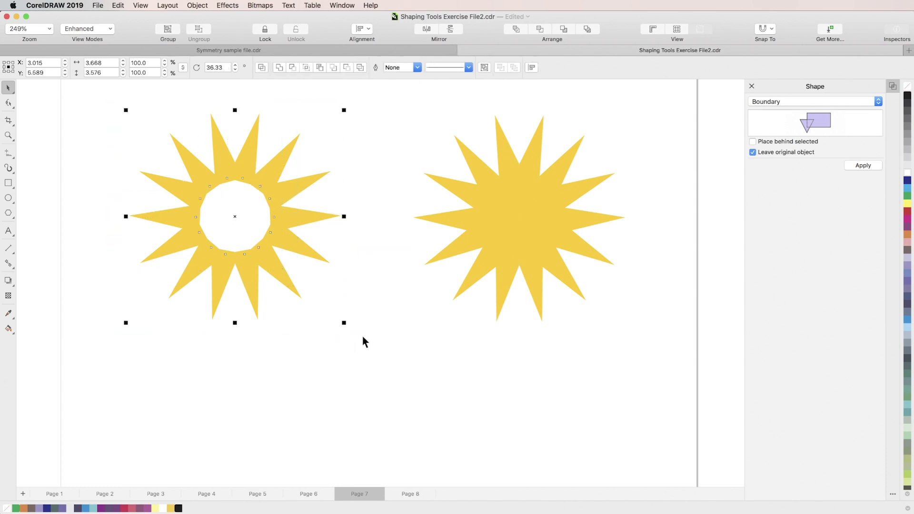
{"action": "left_click", "coordinate": [361, 68]}
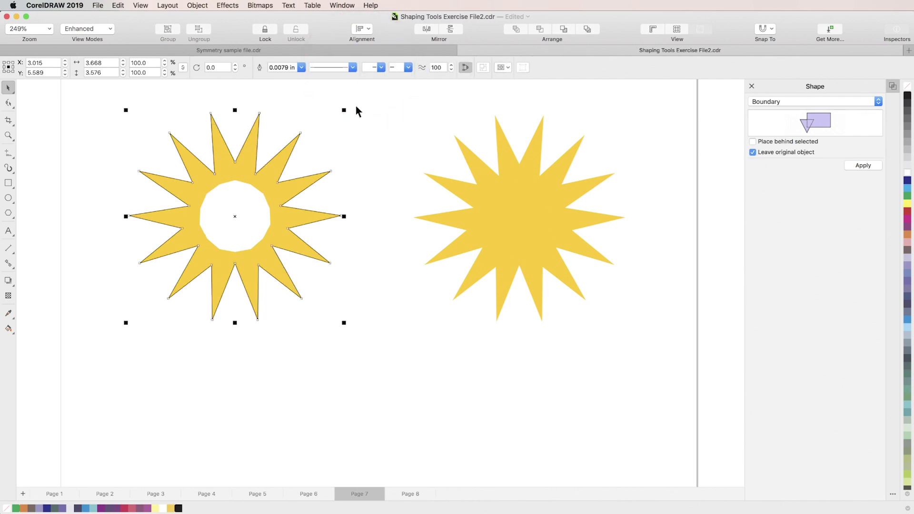
{"action": "left_click_drag", "start_coordinate": [275, 194], "coordinate": [423, 348]}
Set the new sun shape's outline to None and fill it yellow
{"action": "left_click", "coordinate": [416, 348]}
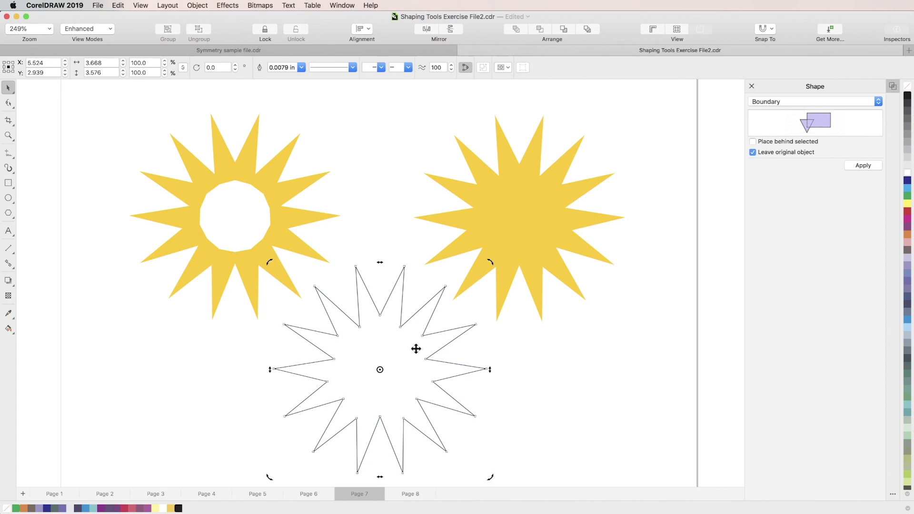
{"action": "left_click", "coordinate": [302, 68]}
{"action": "left_click", "coordinate": [299, 77]}
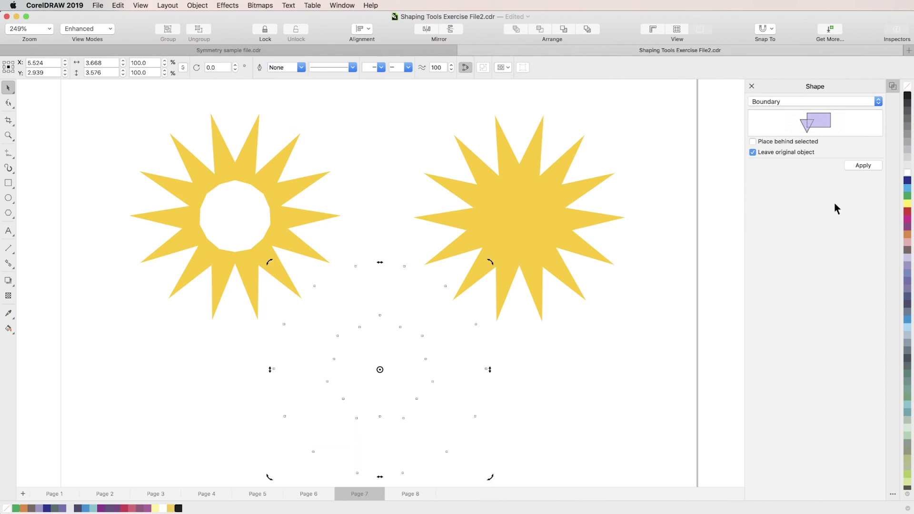
{"action": "scroll", "coordinate": [907, 352], "scroll_direction": "down", "scroll_amount": 5}
{"action": "left_click", "coordinate": [908, 346]}
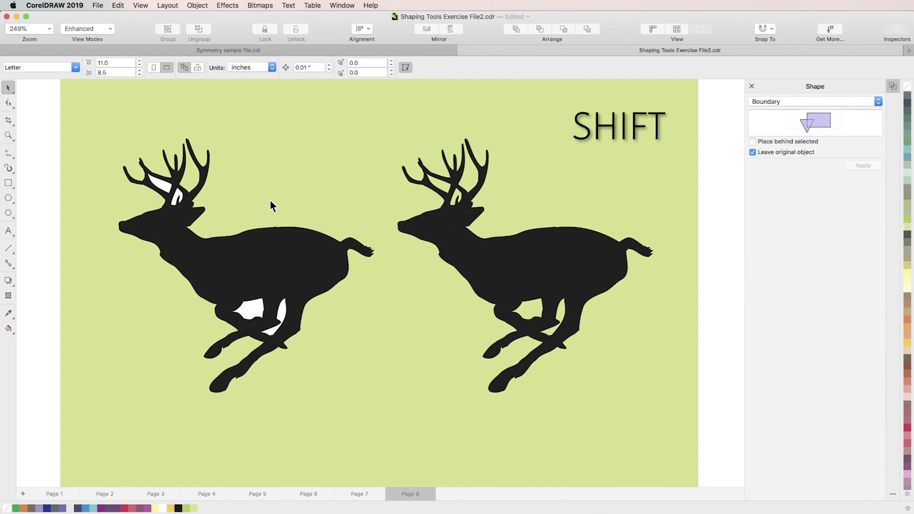
Weld the white shape in the left deer's legs into the deer
{"action": "left_click", "coordinate": [251, 313], "text": "shift"}
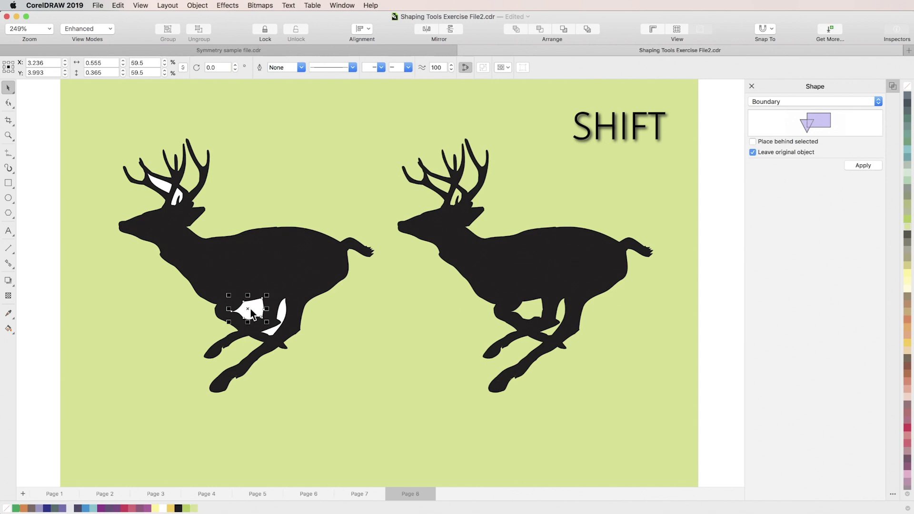
{"action": "left_click", "coordinate": [280, 265]}
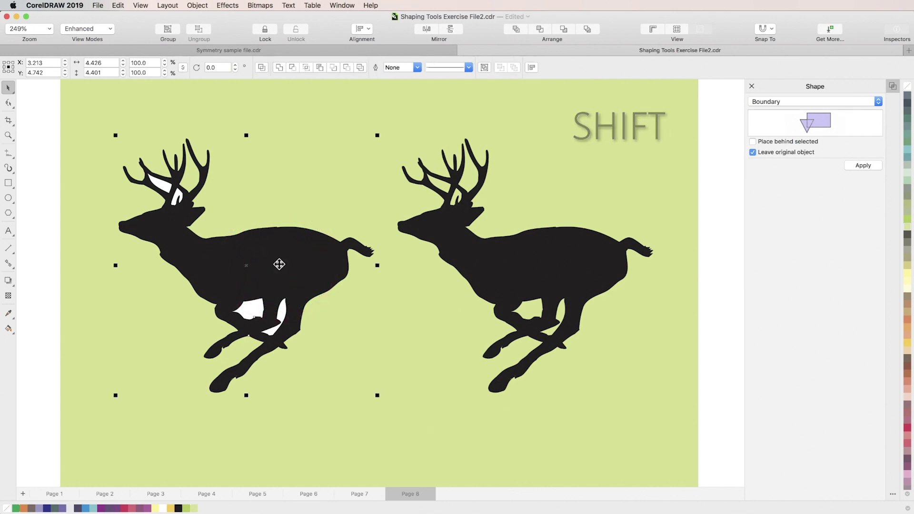
{"action": "left_click", "coordinate": [264, 67]}
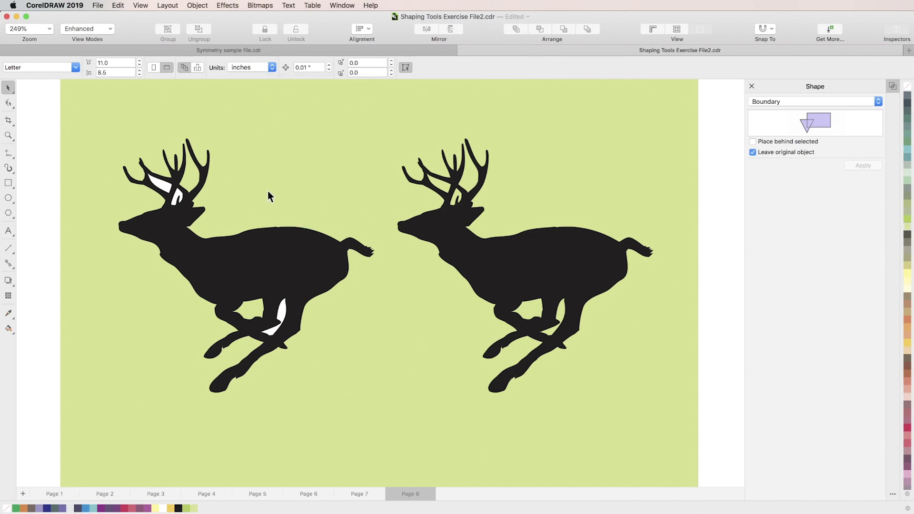
Weld the remaining white leg and antler gaps into the deer body, leaving it solid black
{"action": "left_click", "coordinate": [284, 312]}
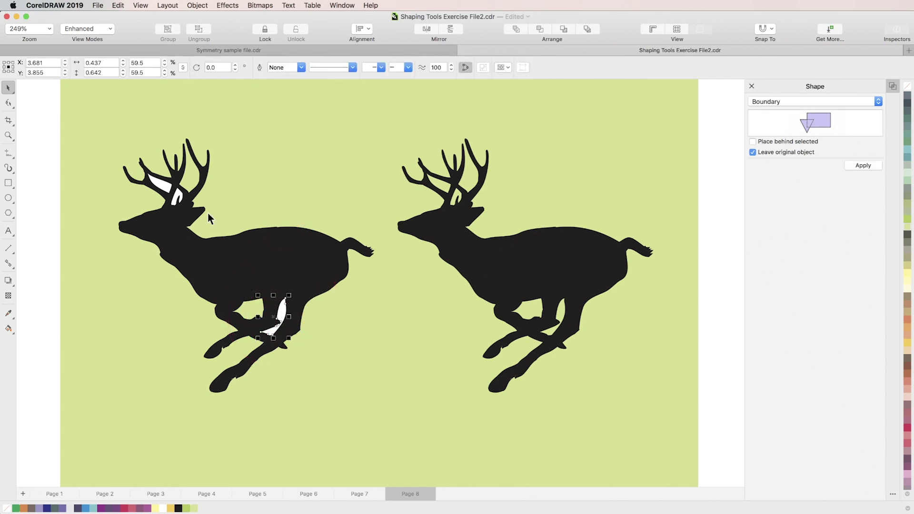
{"action": "left_click", "coordinate": [179, 197], "text": "shift"}
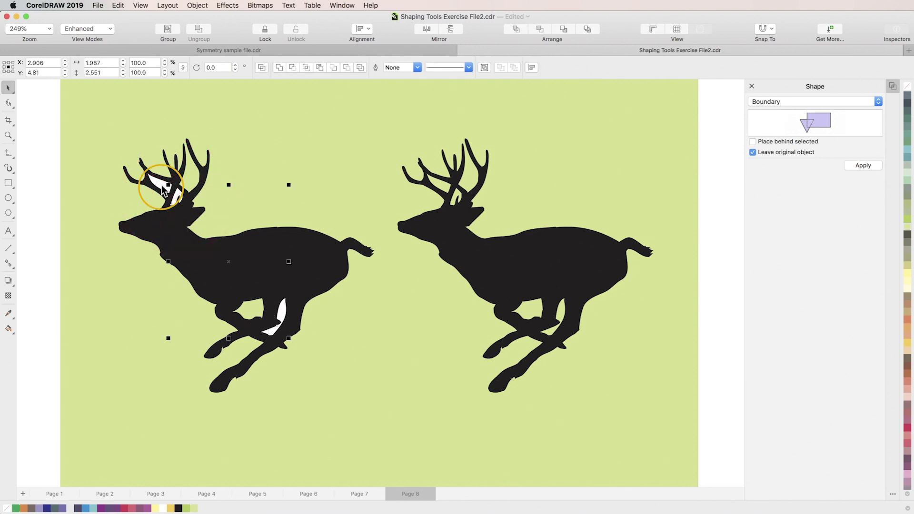
{"action": "left_click", "coordinate": [322, 247], "text": "shift"}
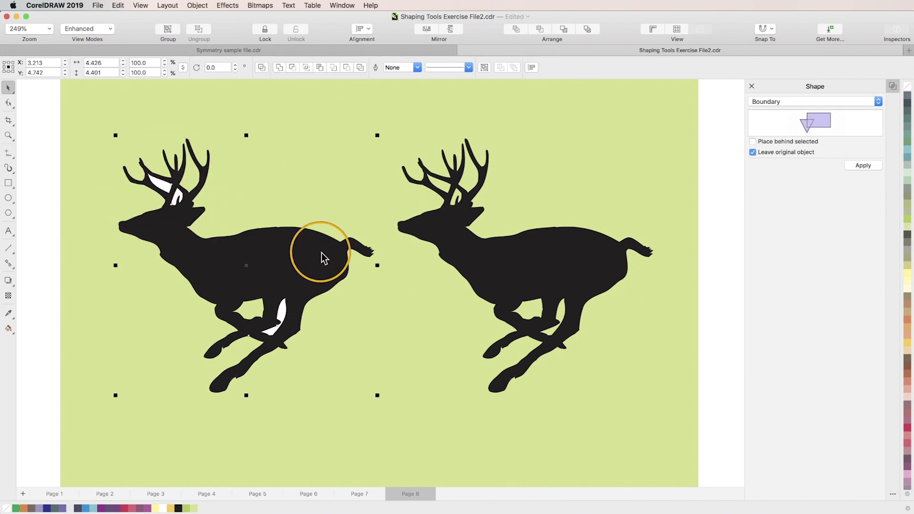
{"action": "left_click", "coordinate": [257, 67]}
{"action": "key", "text": "Escape"}
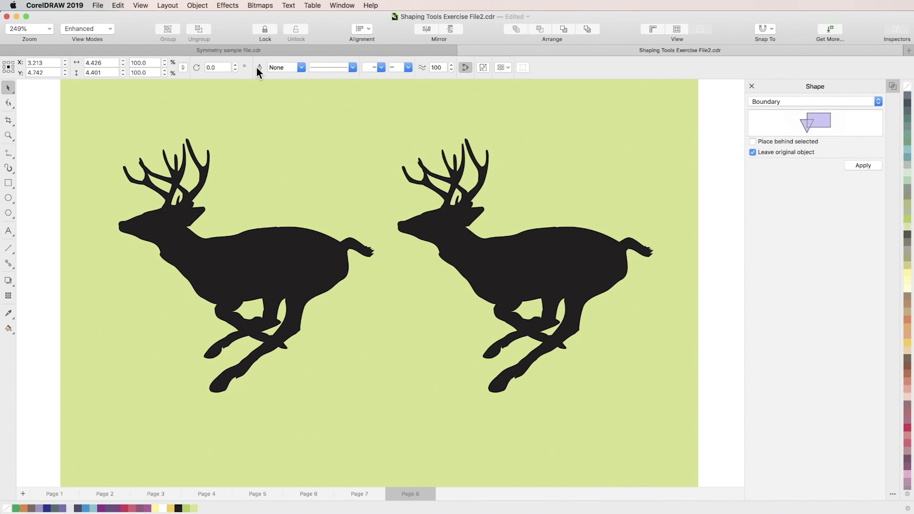